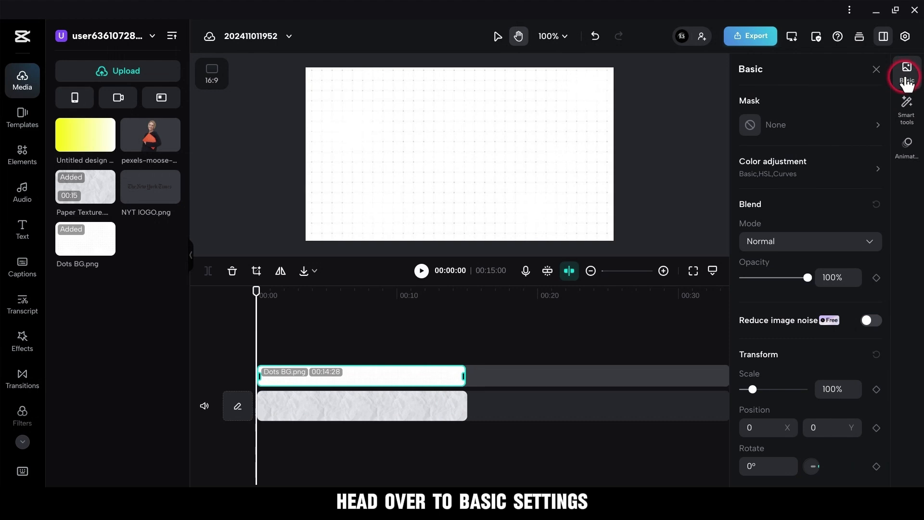
Set the Dots BG.png overlay's blend mode to Multiply so the dots blend into the paper texture.
left_click(840, 242)
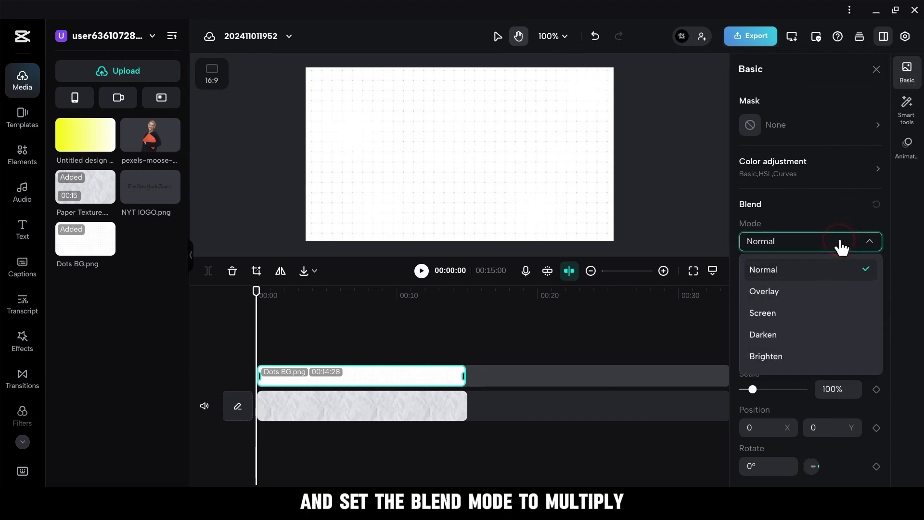
scroll(816, 315, "down", 3)
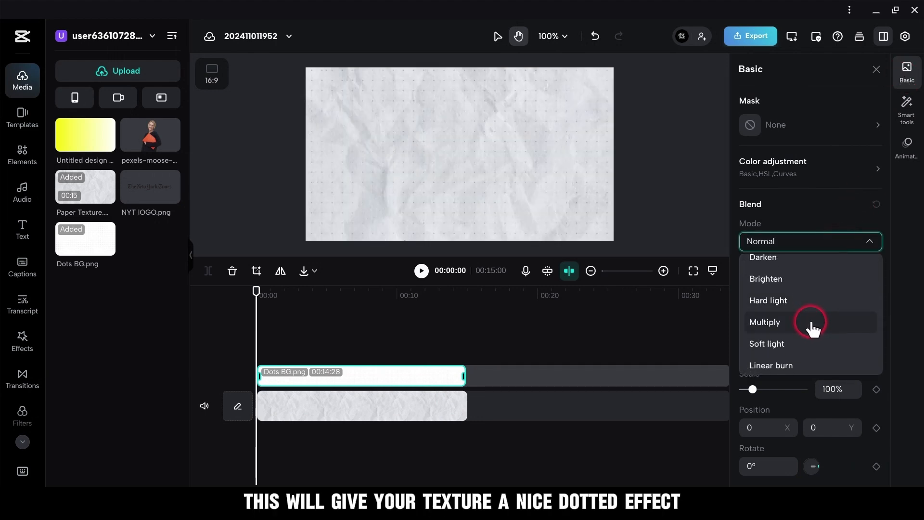
left_click(815, 329)
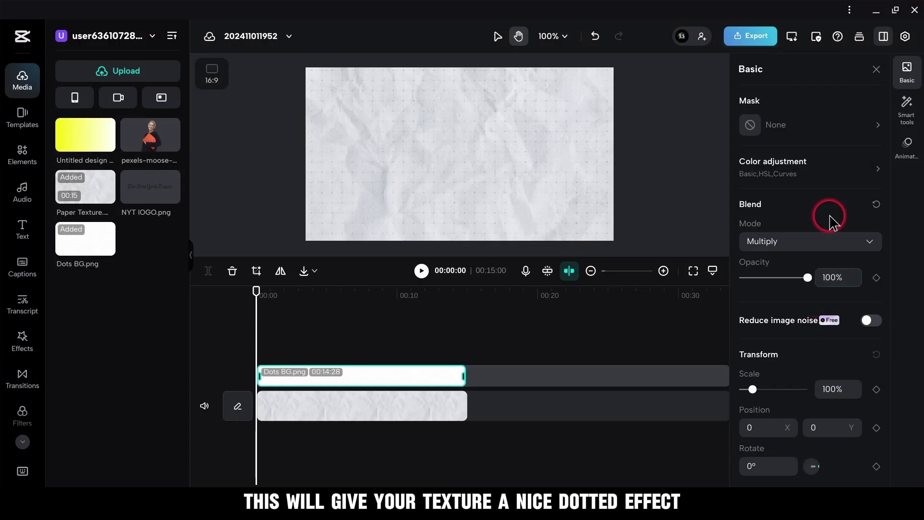
left_click(874, 70)
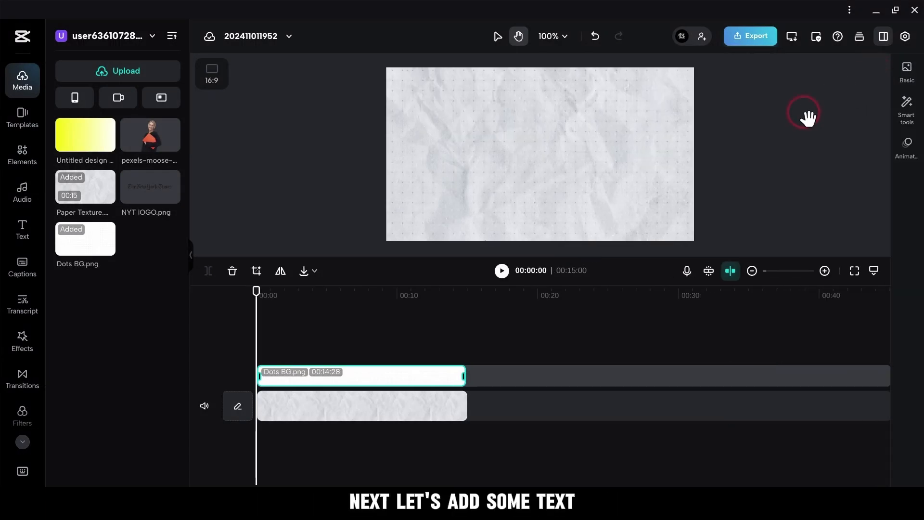
Add a heading text clip at the start of the timeline and extend it to match the Dots BG.png clip's length.
left_click(19, 230)
left_click(107, 126)
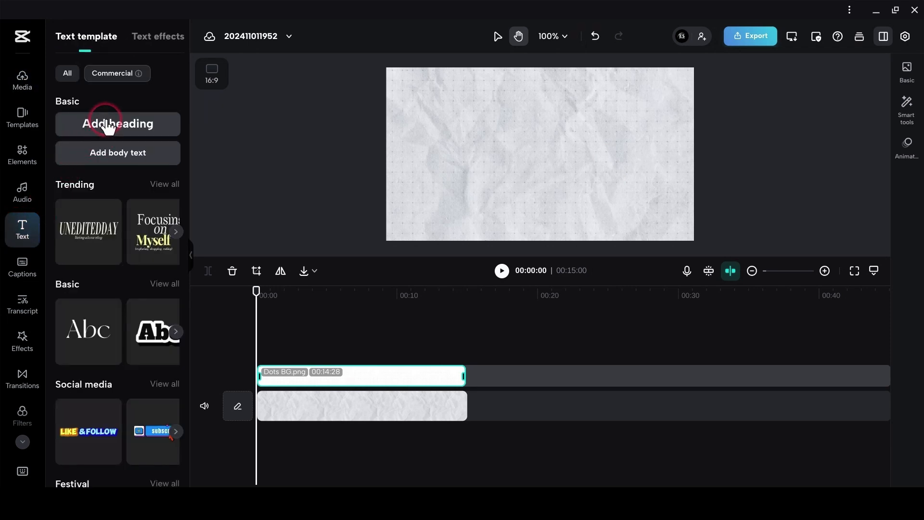
left_click_drag(298, 362, 455, 383)
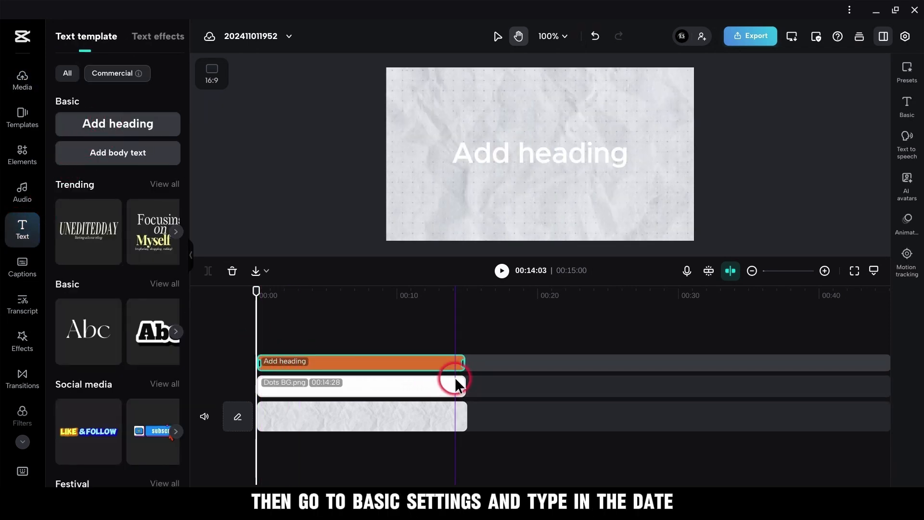
Replace the heading text with 04.11.2024 and set its font to ZY Fervent.
left_click(915, 115)
left_click(800, 95)
key("ctrl+a")
type("04.")
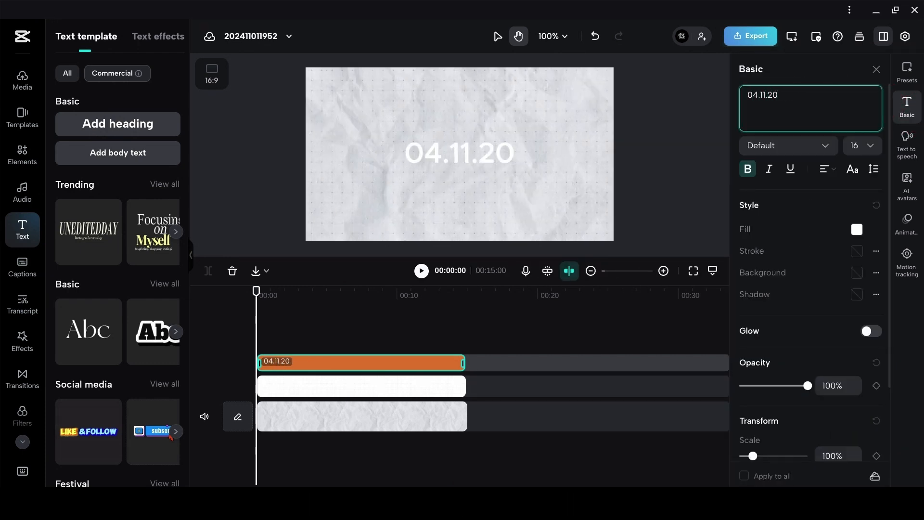
left_click(818, 145)
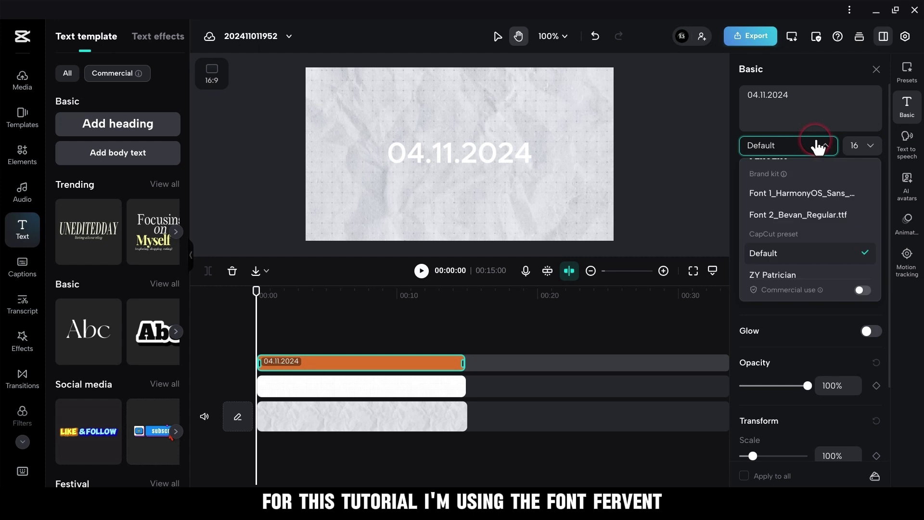
scroll(819, 245, "down", 3)
scroll(819, 244, "down", 3)
left_click(817, 239)
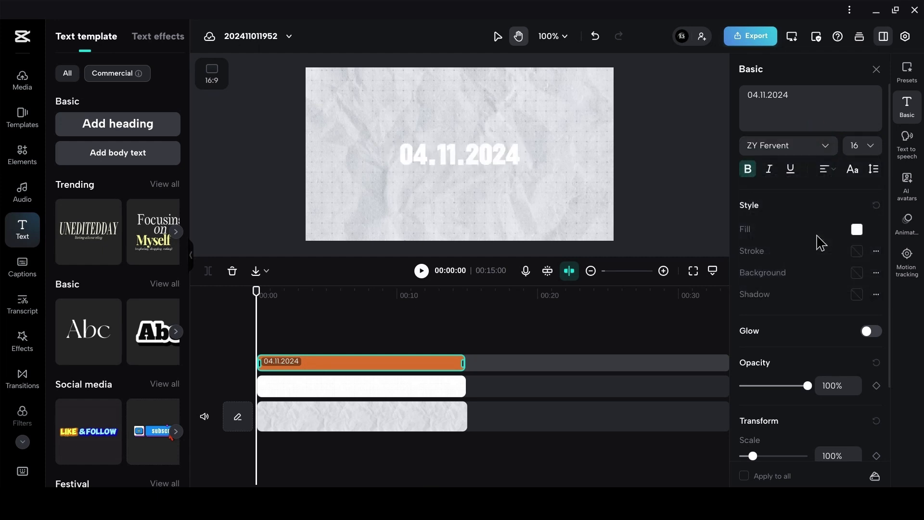
Apply the preset with white text on a black box to the date and change its background colour to red.
left_click(908, 73)
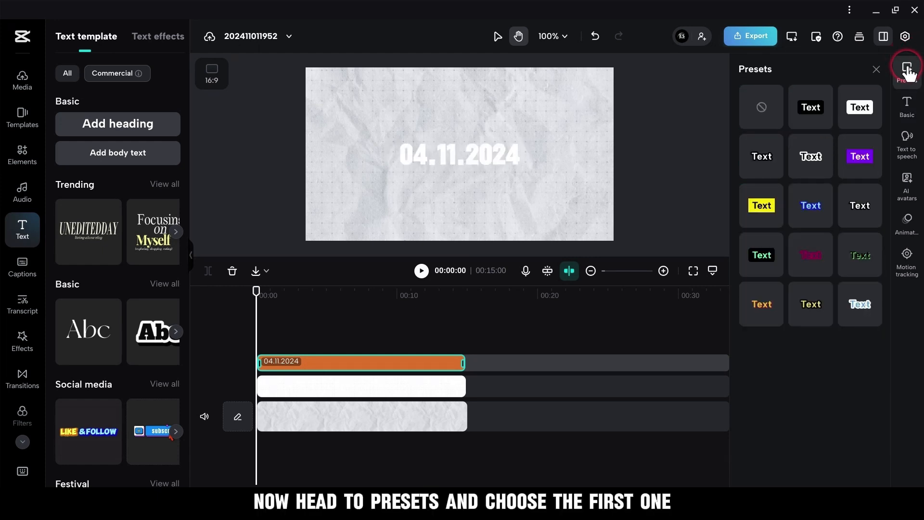
left_click(816, 111)
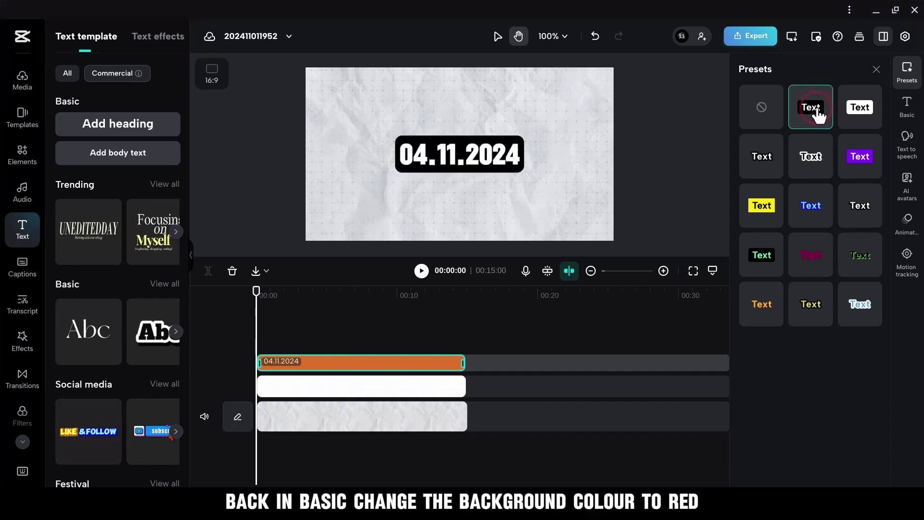
left_click(904, 108)
left_click(855, 273)
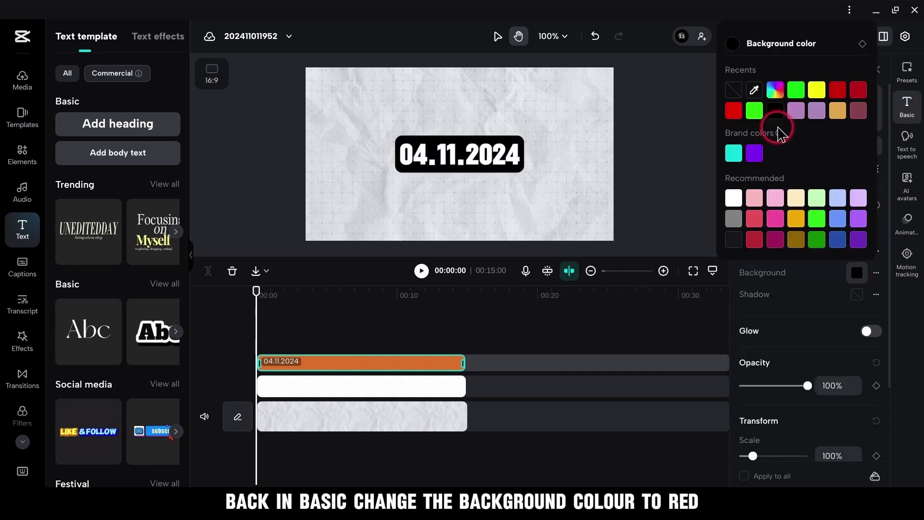
left_click(839, 92)
left_click(823, 283)
left_click(819, 126)
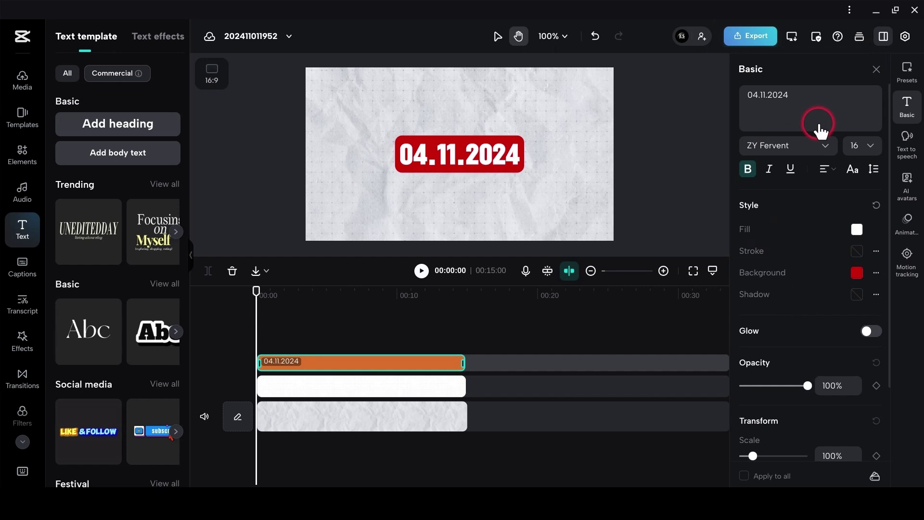
Shrink the date label and place it in the upper-left corner of the canvas.
left_click(877, 69)
left_click_drag(610, 129, 440, 88)
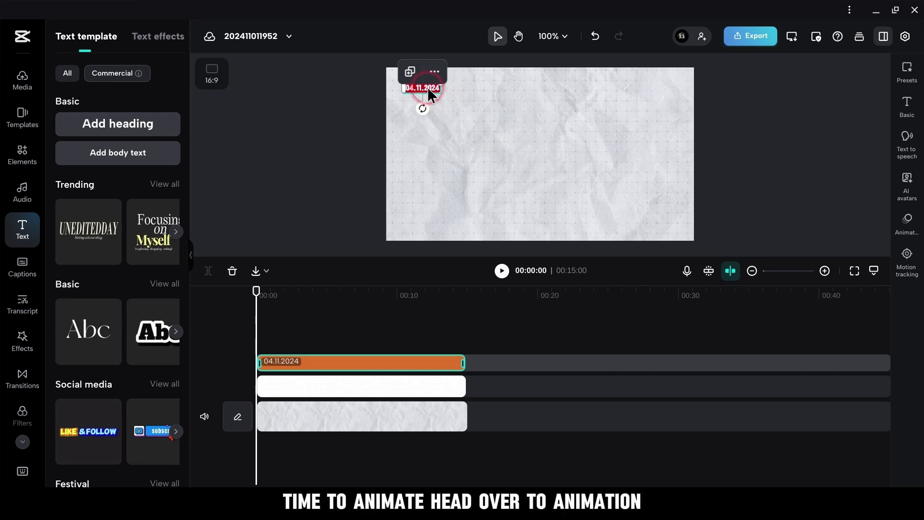
Give the date label the Slide Right entrance animation with a duration of 0.5 s.
left_click(908, 231)
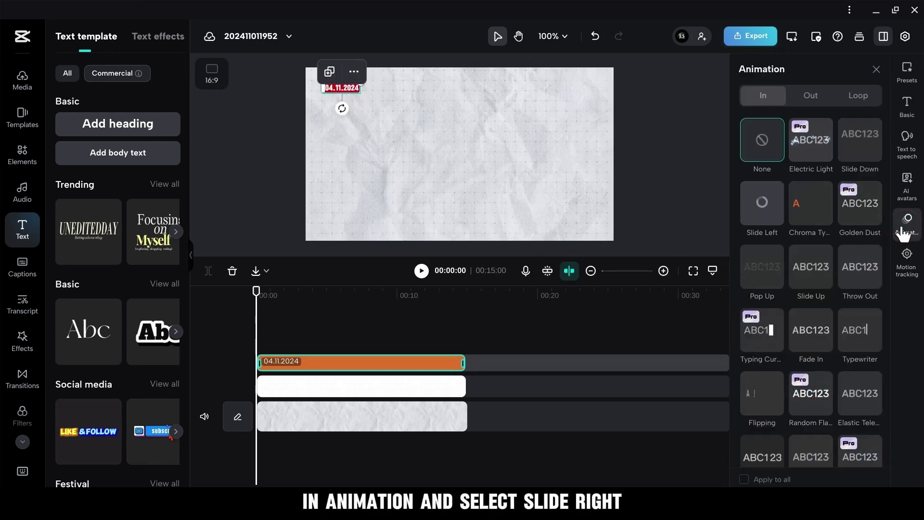
scroll(830, 332, "down", 10)
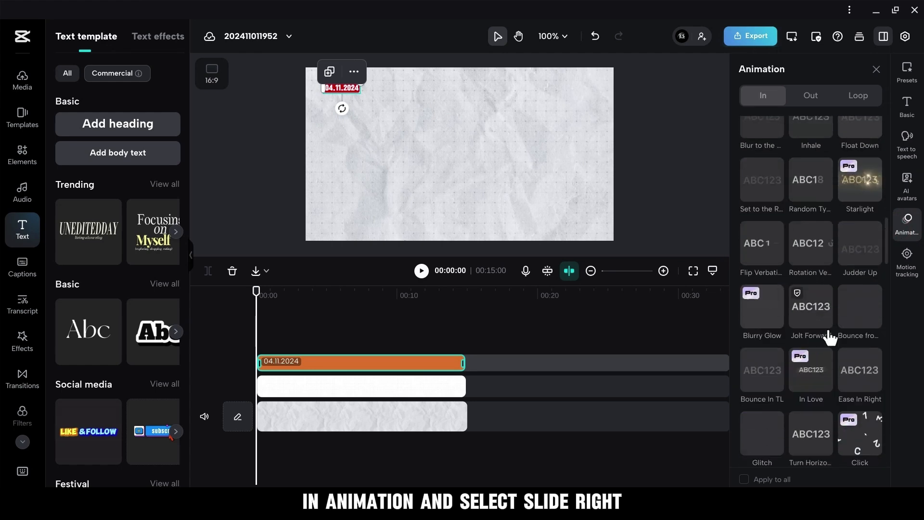
scroll(830, 337, "down", 3)
left_click(755, 435)
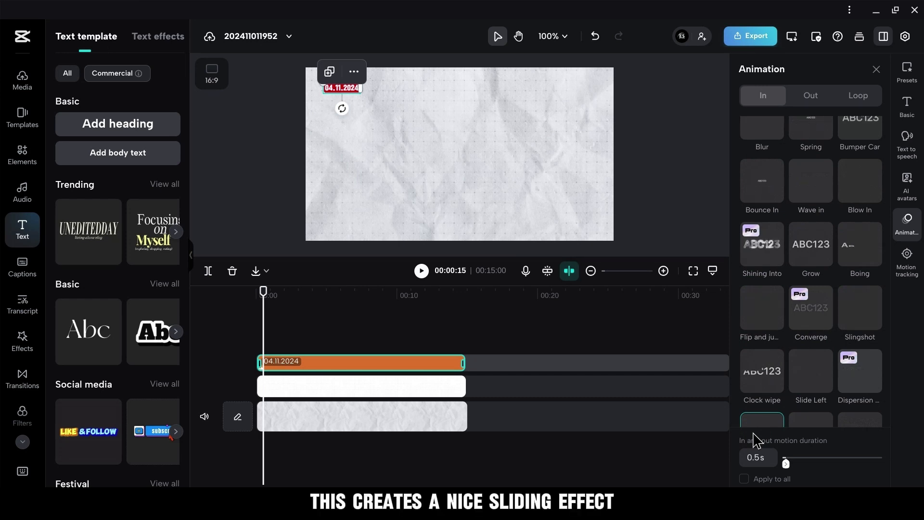
left_click(758, 434)
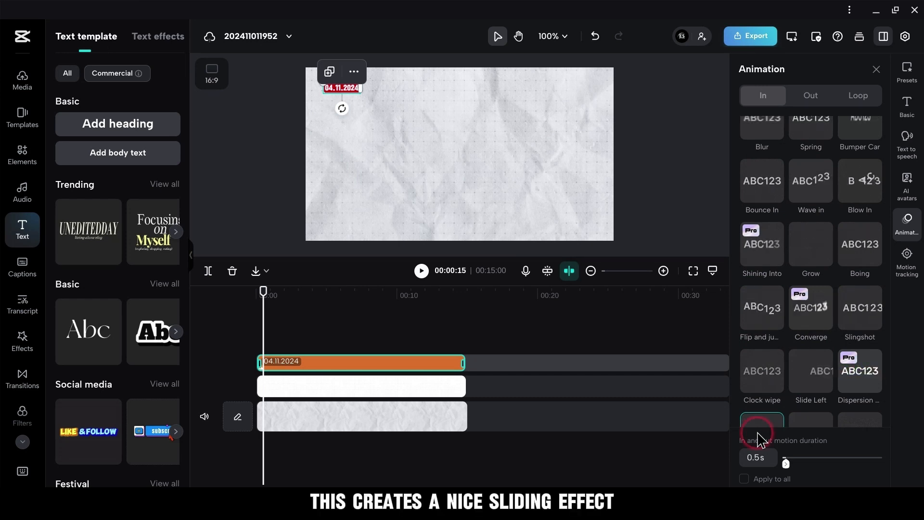
left_click(875, 68)
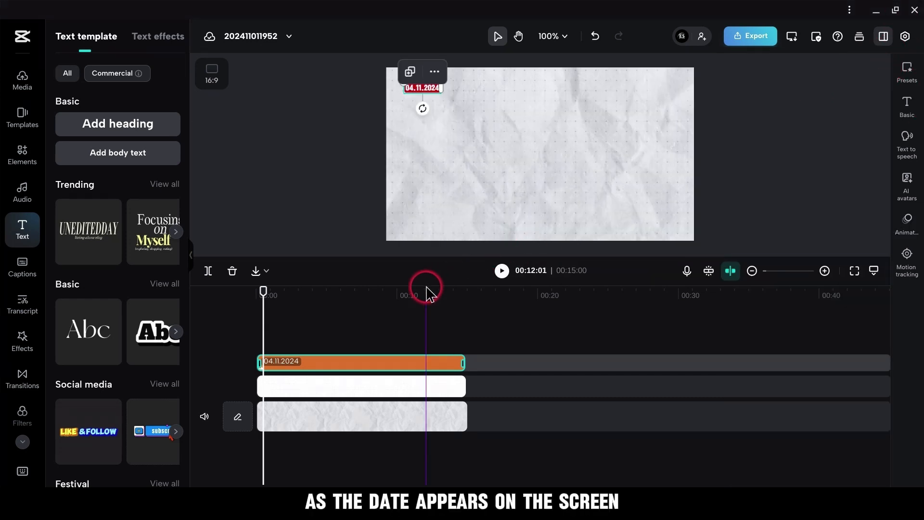
Add a second heading where the date's entrance animation ends and extend its clip to about 9.5 seconds on the timeline.
left_click(824, 271)
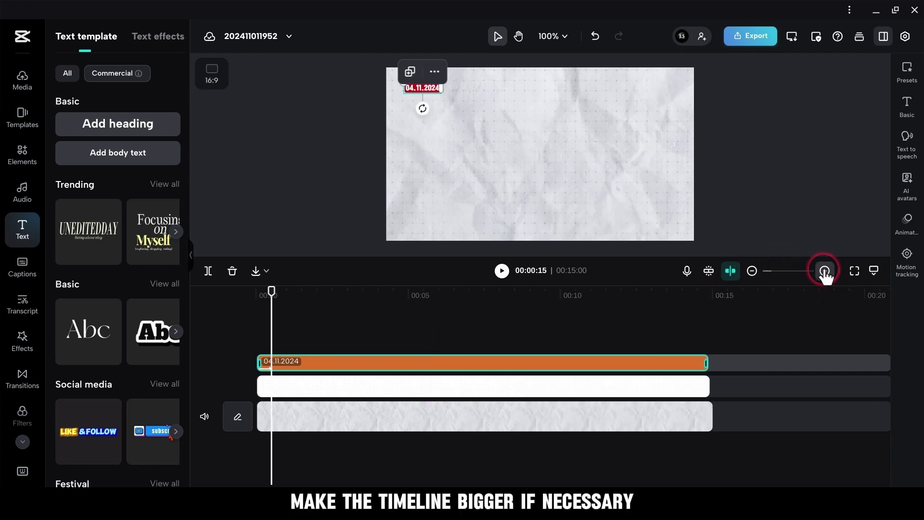
left_click(825, 271)
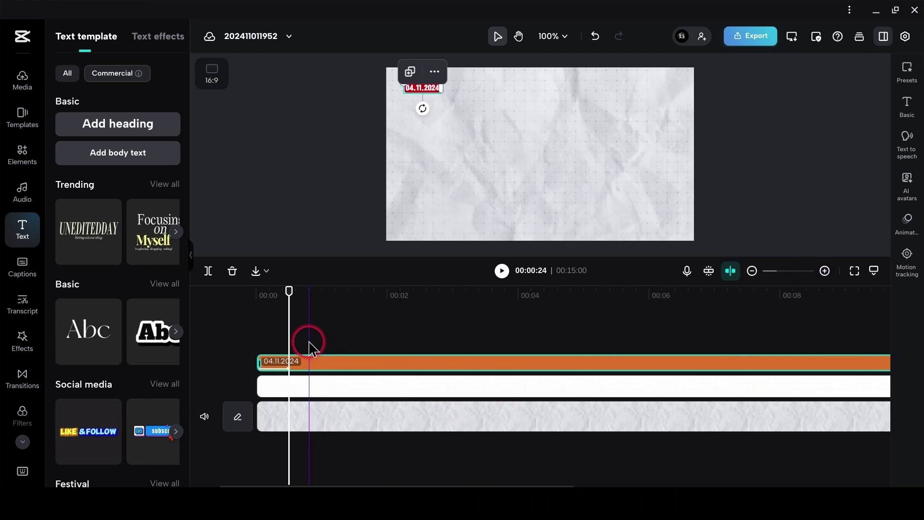
left_click(115, 127)
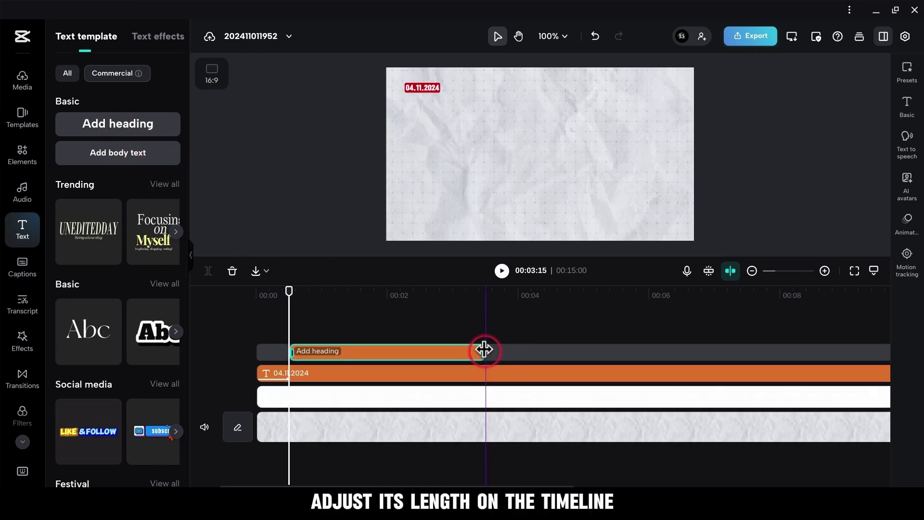
left_click_drag(558, 350, 883, 366)
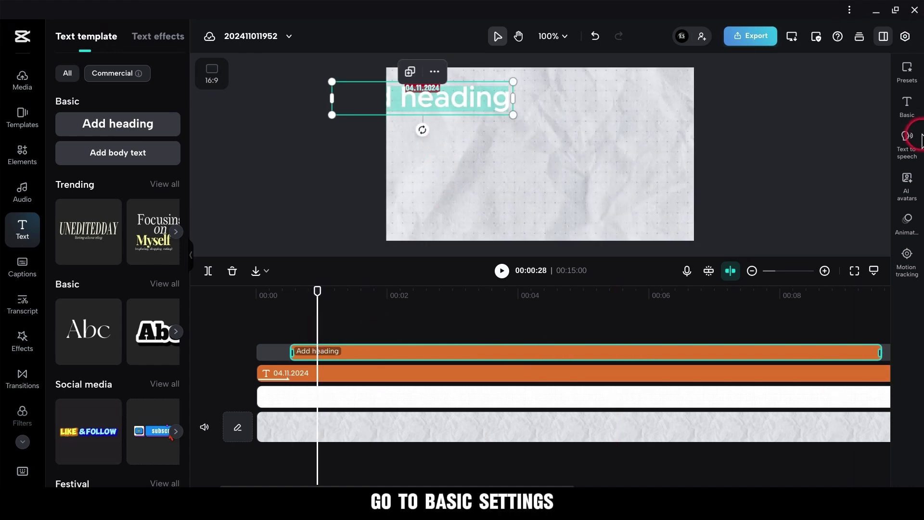
Replace the second heading's text with "Edit Studio Hits 1.28K Subscribers Milestone in Just 6 Months!".
left_click(912, 106)
left_click(807, 97)
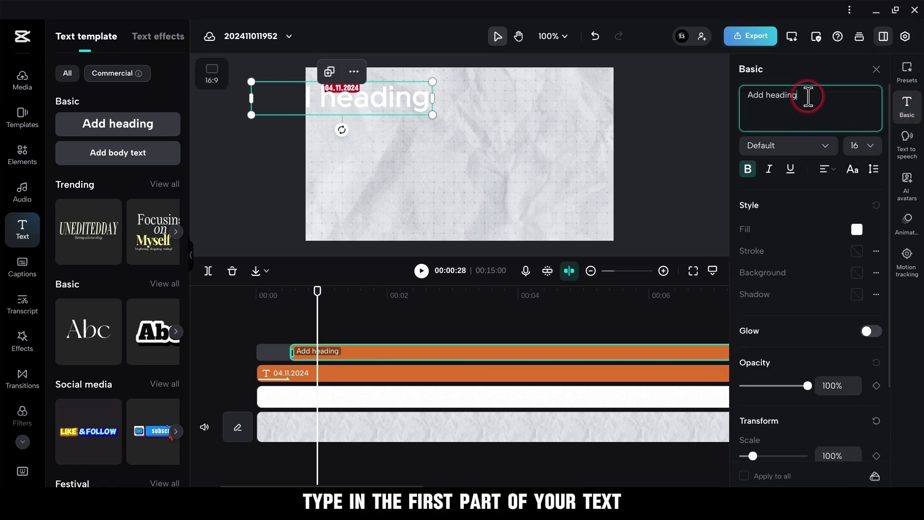
right_click(808, 107)
left_click(796, 227)
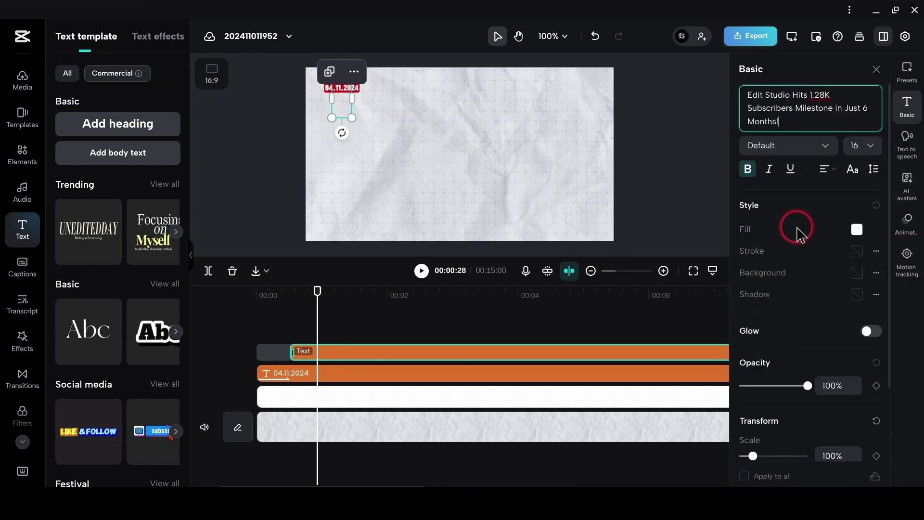
Set the headline's font size to 6 and narrow its text box to wrap onto two lines just below the date.
left_click(875, 143)
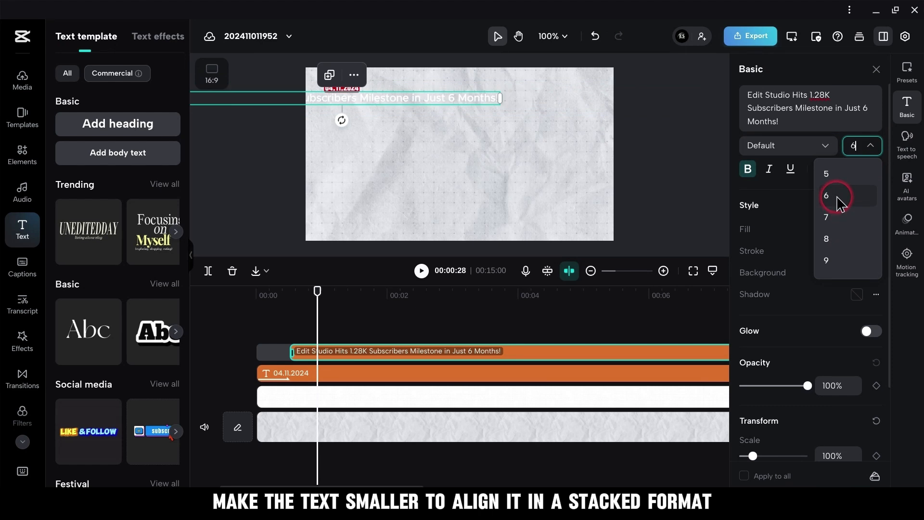
left_click(833, 197)
left_click_drag(625, 117, 546, 117)
left_click_drag(460, 112, 475, 103)
Style the headline in black Montserrat-ExtraBold and enlarge it to 109% scale.
left_click(857, 229)
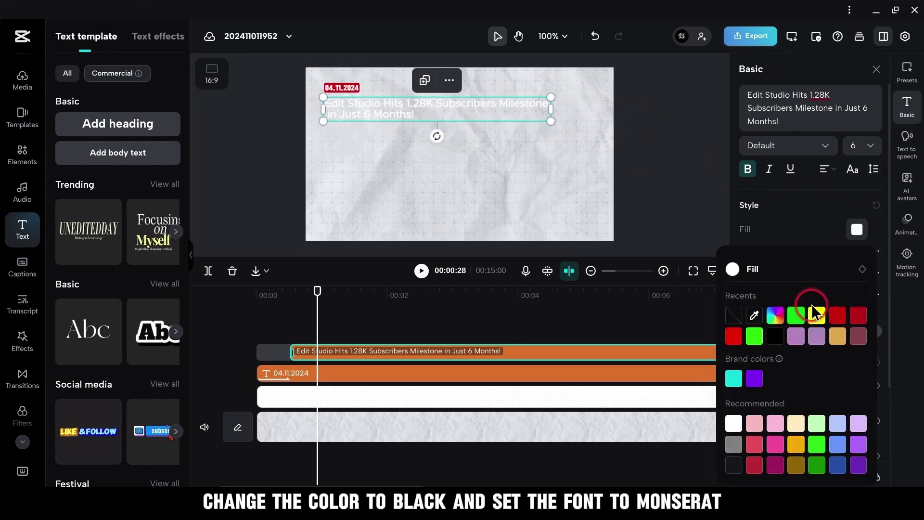
left_click(774, 336)
left_click(805, 219)
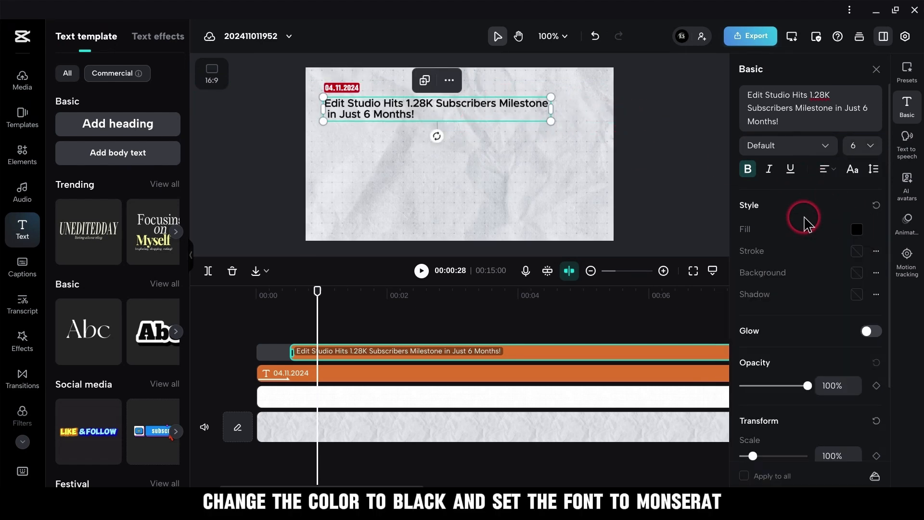
left_click(816, 146)
scroll(820, 226, "down", 10)
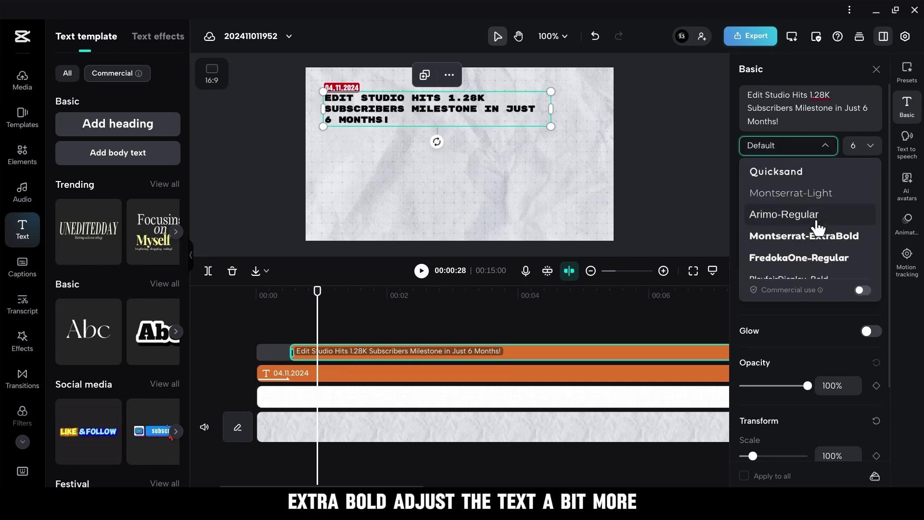
left_click(817, 235)
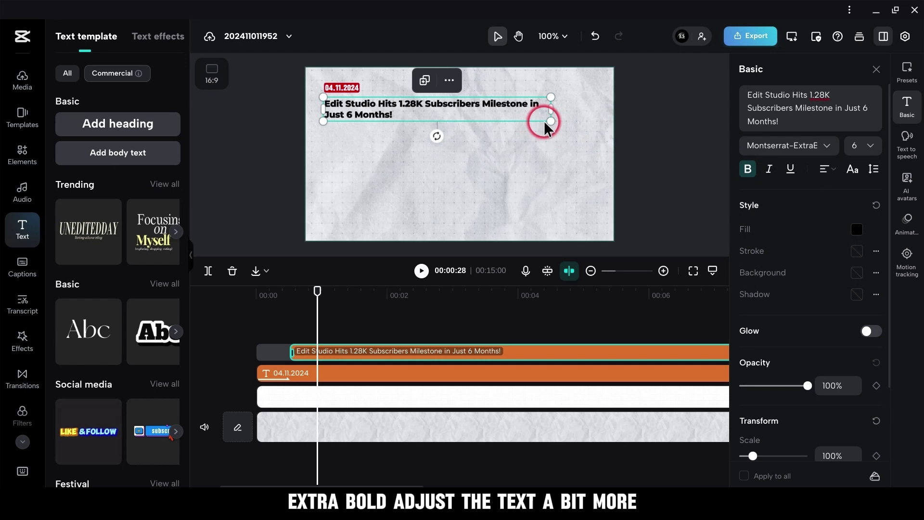
left_click_drag(545, 124, 571, 121)
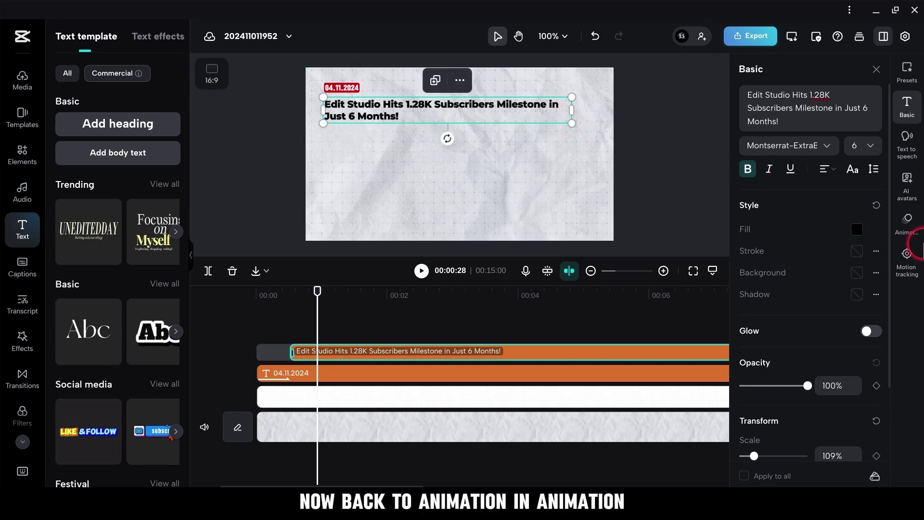
Give the headline the Type 2 entrance animation with a duration of 1.2 s.
left_click(909, 226)
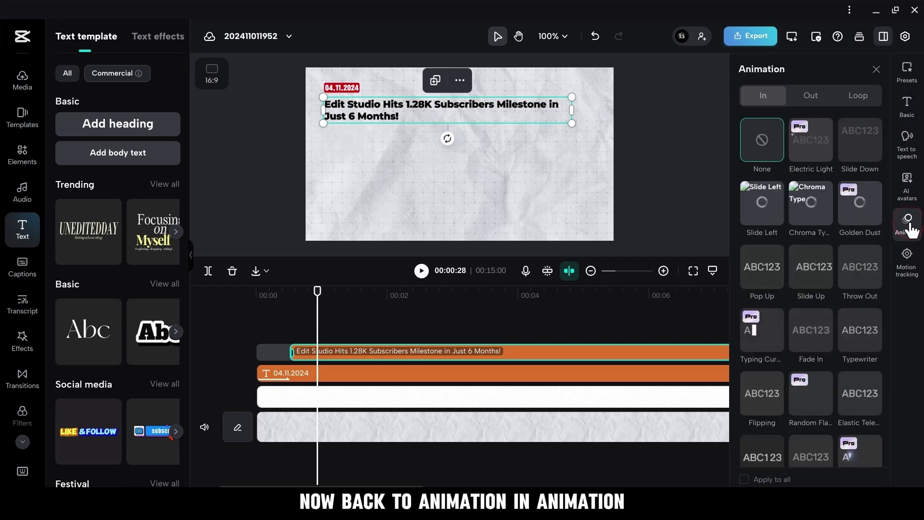
scroll(811, 301, "down", 10)
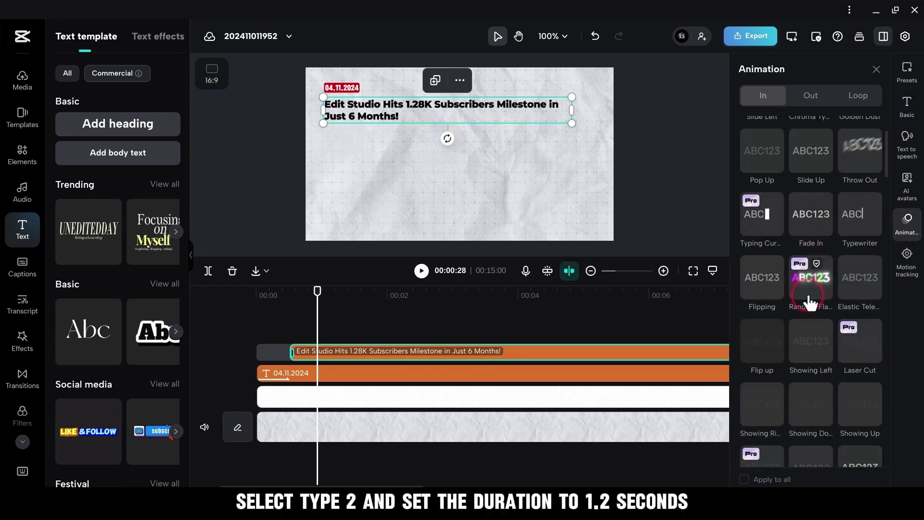
left_click(759, 358)
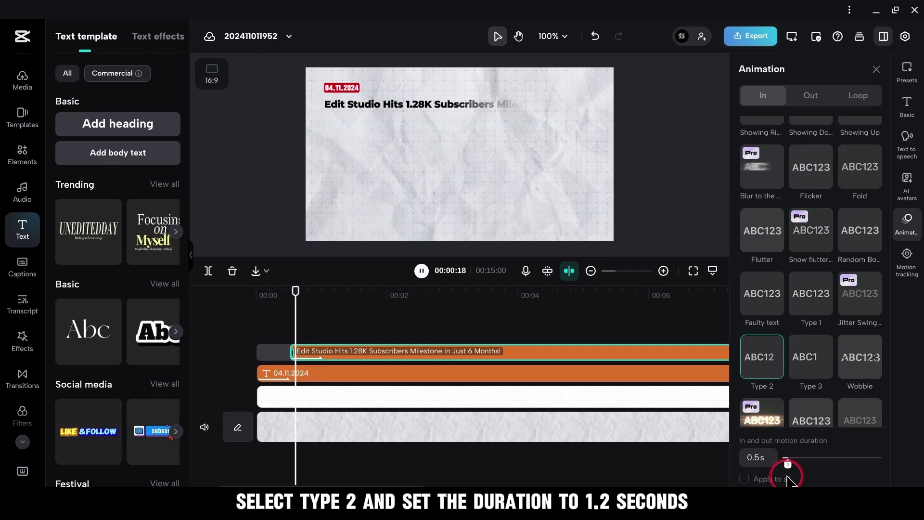
left_click_drag(789, 462, 796, 464)
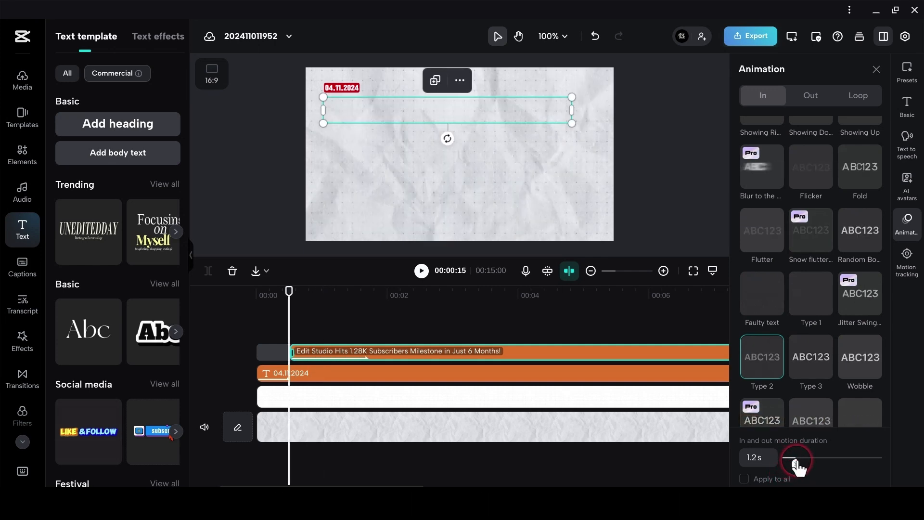
Add a body text layer at 00:01:21 and extend its clip to about the 9-second mark.
left_click(876, 70)
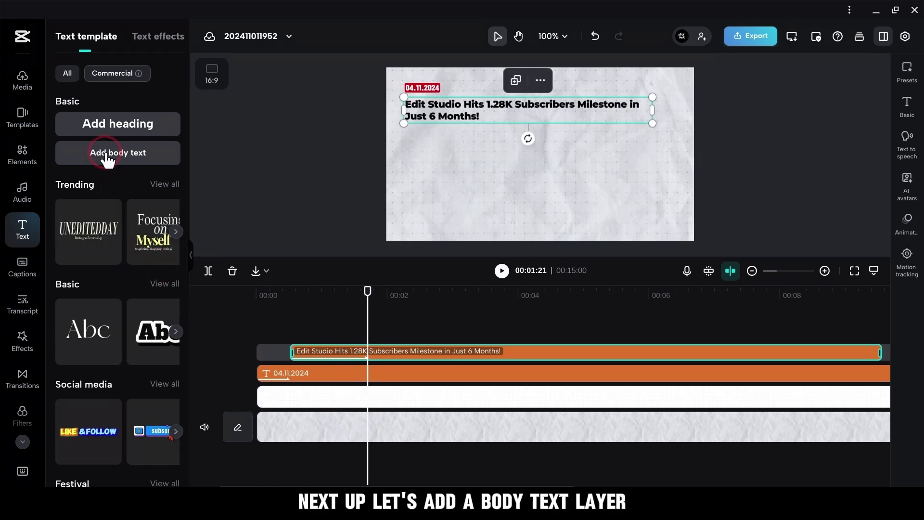
left_click_drag(558, 342, 860, 345)
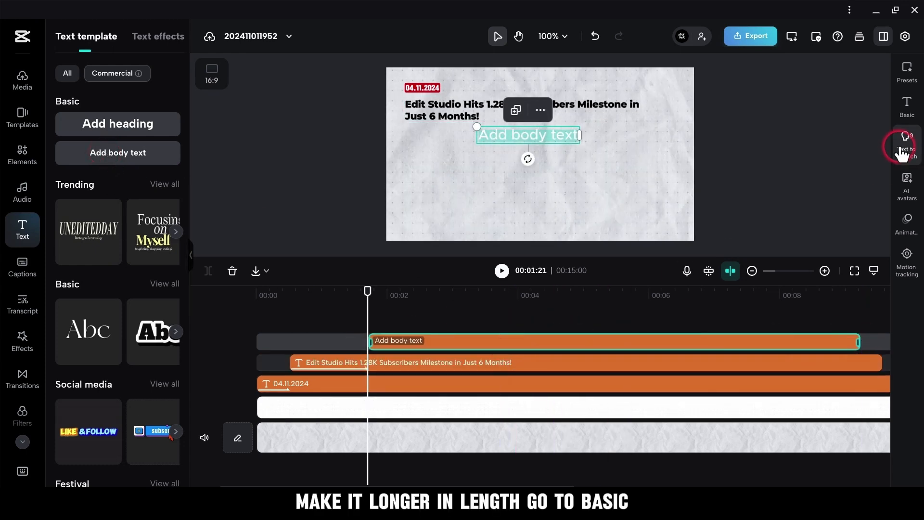
Replace the body text with the copied paragraph beginning "The rising content creator celebrates a huge win, reaching over 1.280 subscribers on YouTube.".
left_click(906, 104)
key("BackSpace")
key("BackSpace")
key("BackSpace")
key("BackSpace")
key("BackSpace")
key("BackSpace")
key("BackSpace")
key("BackSpace")
key("BackSpace")
key("BackSpace")
key("BackSpace")
key("BackSpace")
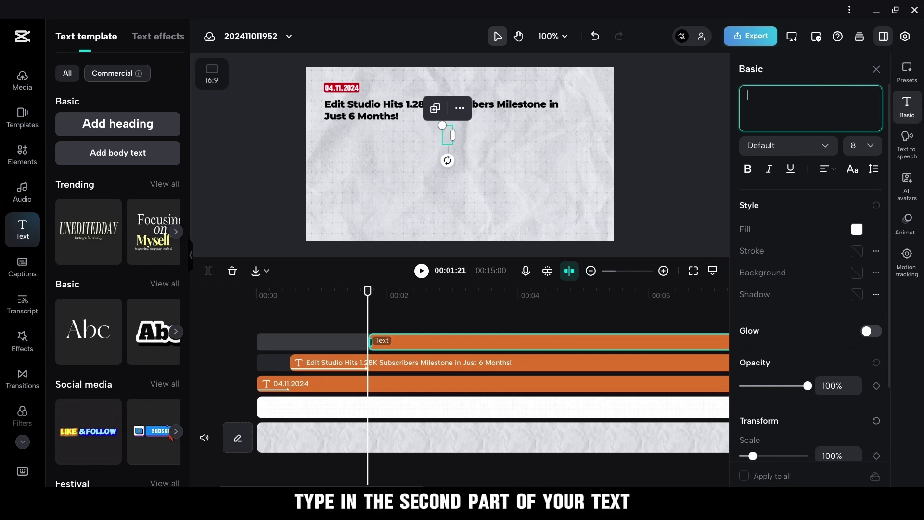
right_click(771, 109)
left_click(773, 230)
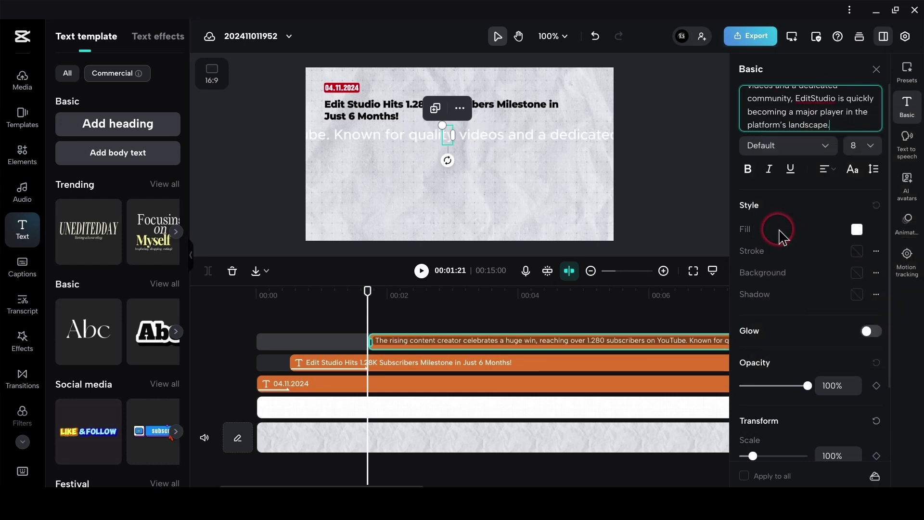
Set the paragraph's font size to 1, then scale it to 346% and fit it on three lines directly below the headline.
left_click(855, 146)
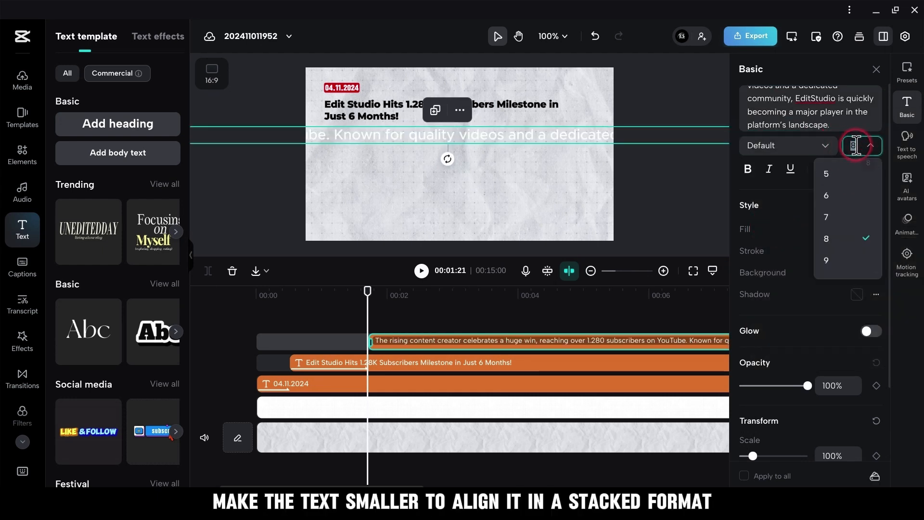
left_click(792, 210)
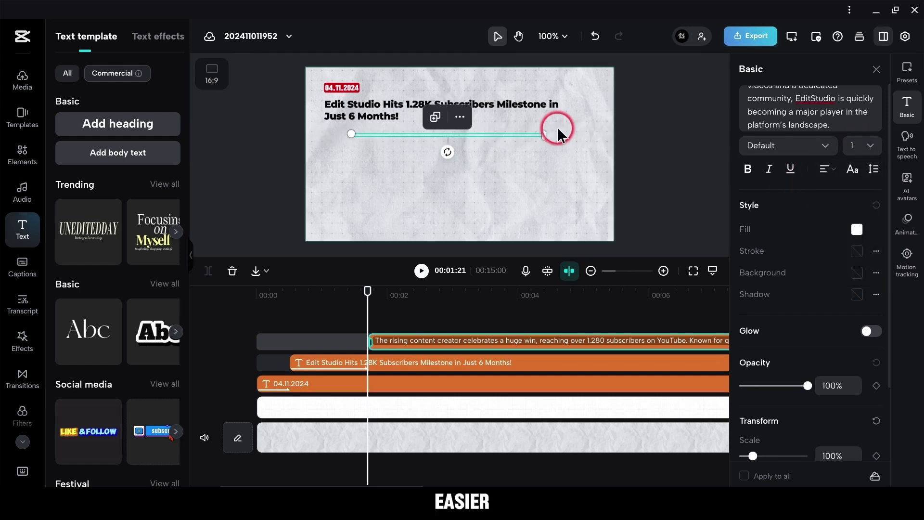
left_click_drag(547, 135, 497, 162)
left_click_drag(349, 131, 320, 136)
left_click_drag(497, 144, 593, 144)
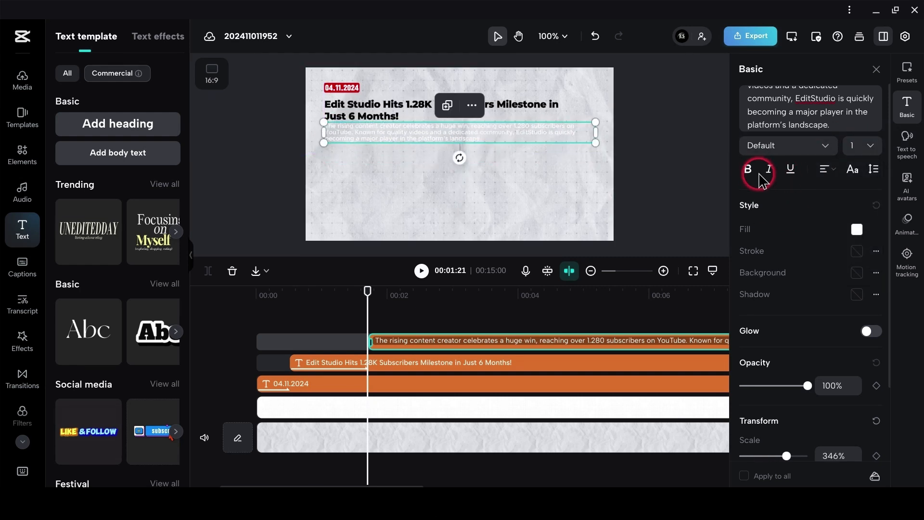
Fill the body paragraph with black and change its font to Classic.
left_click(856, 229)
left_click(777, 337)
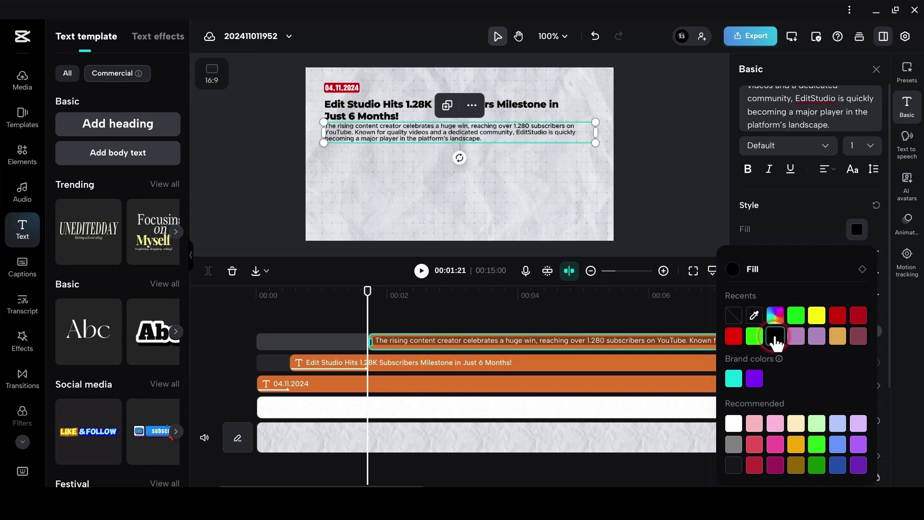
left_click(793, 230)
left_click(788, 145)
scroll(814, 231, "down", 5)
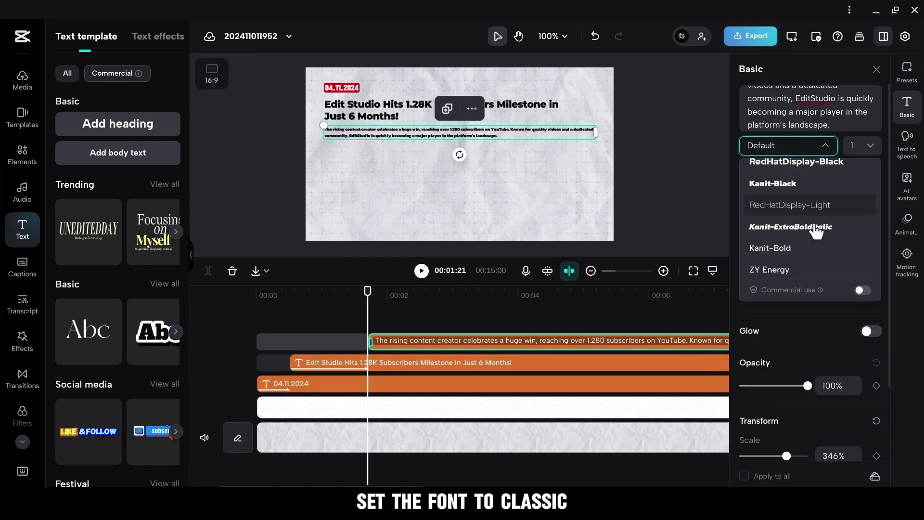
scroll(816, 231, "down", 10)
left_click(802, 252)
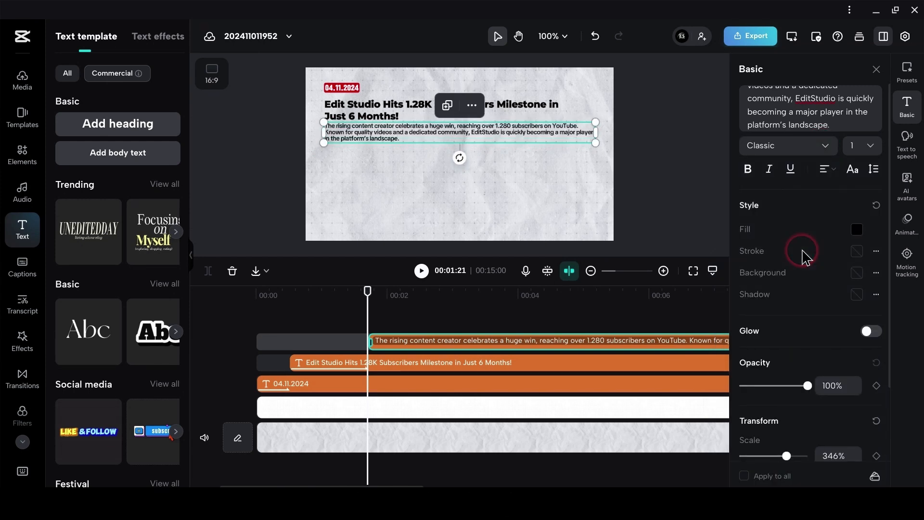
Set the body paragraph's line spacing to 2.
left_click(873, 169)
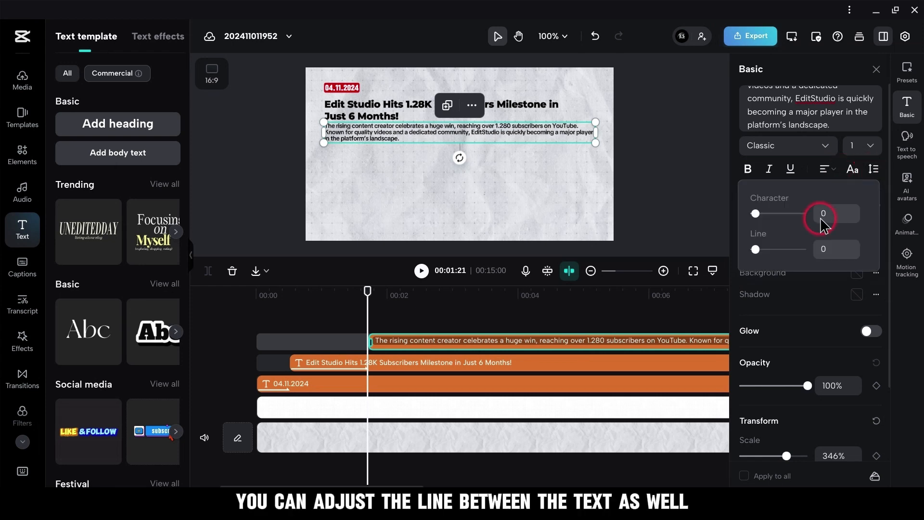
left_click(853, 246)
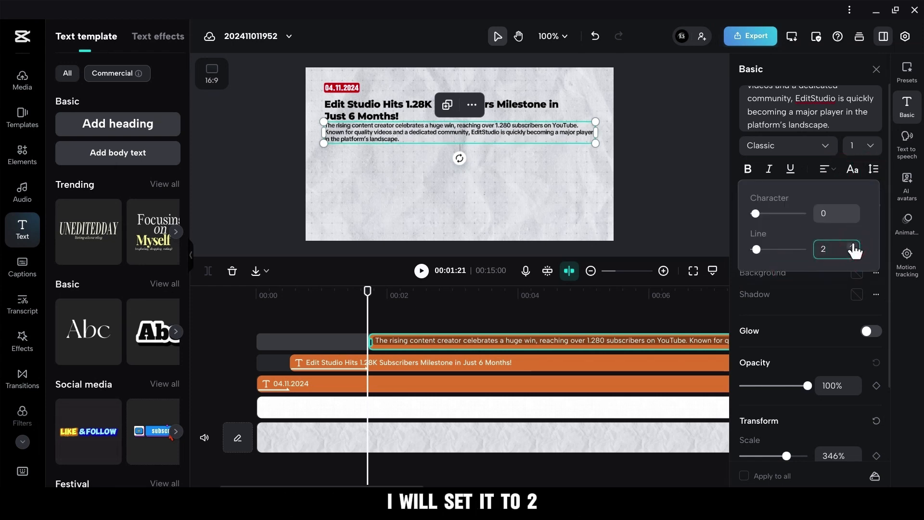
left_click(876, 69)
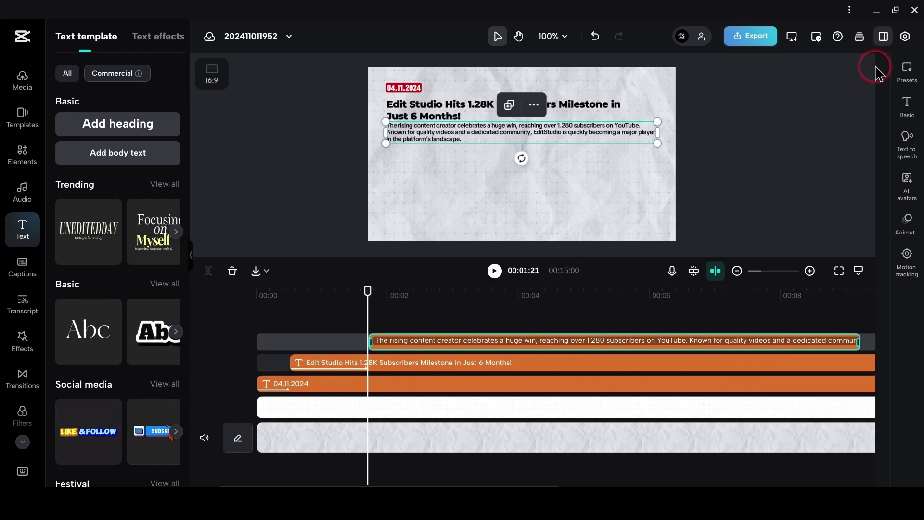
Give the body paragraph the Type 2 entrance animation with a duration of 1.0 s.
left_click(908, 223)
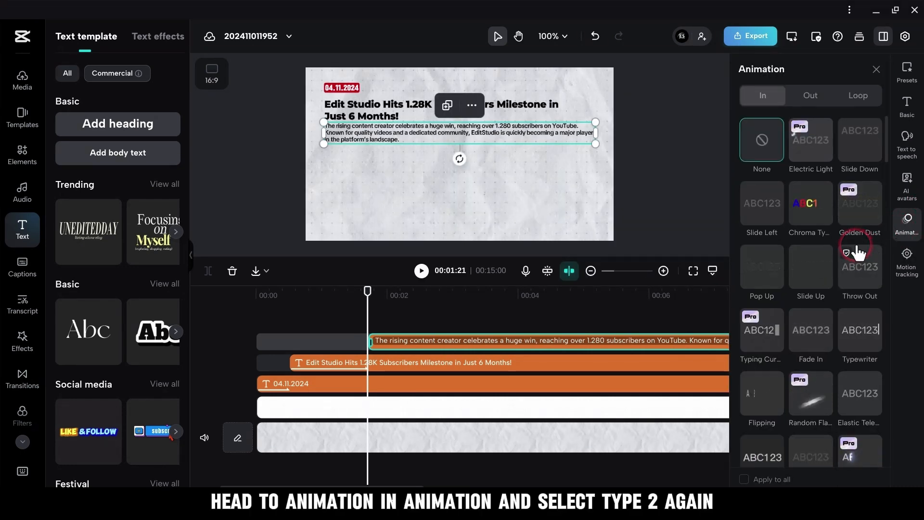
scroll(858, 252, "down", 1)
left_click(859, 255)
scroll(813, 269, "down", 10)
left_click(765, 331)
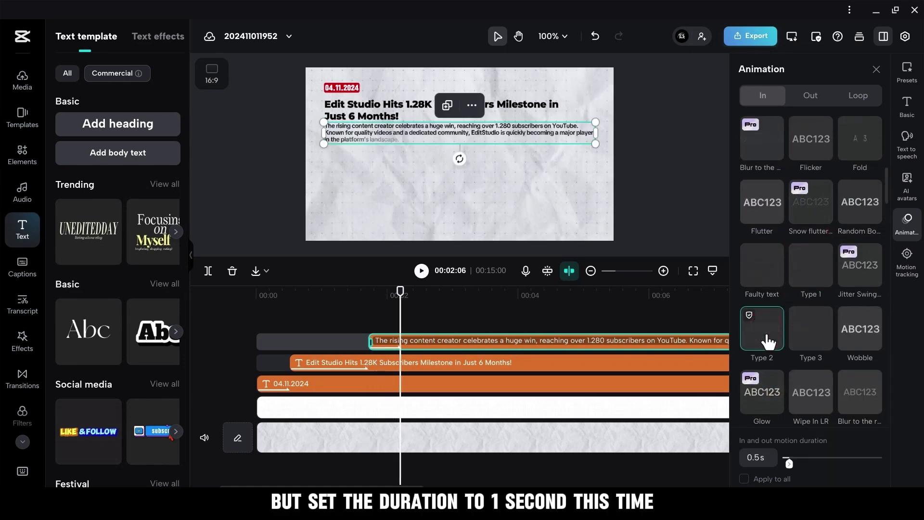
left_click(789, 463)
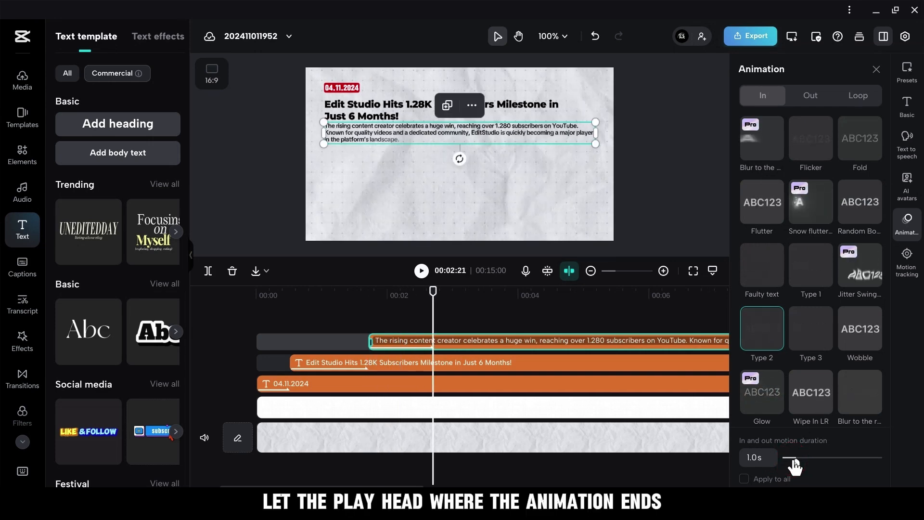
left_click(876, 69)
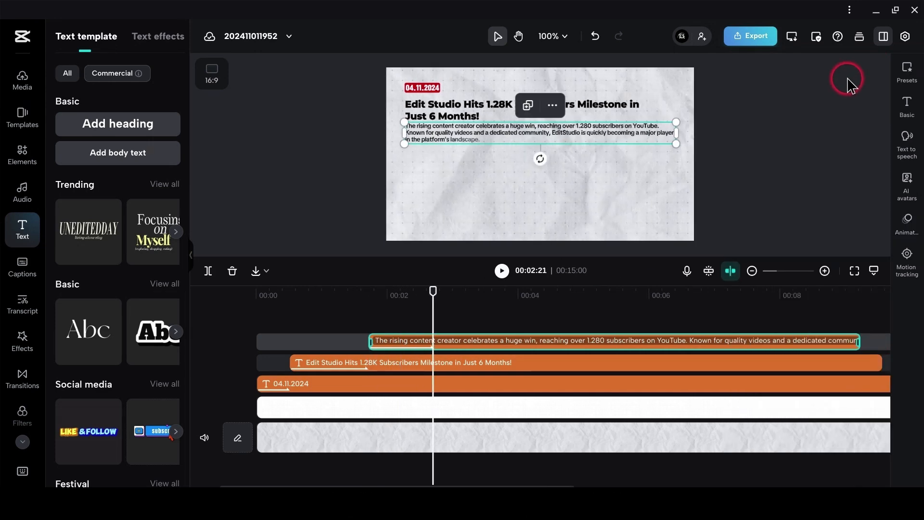
Add the woman cutout photo on a new track at 00:02:21, scale it to 83% and position it at the frame's bottom centre.
left_click(22, 77)
left_click_drag(449, 254, 450, 326)
left_click_drag(155, 154, 460, 411)
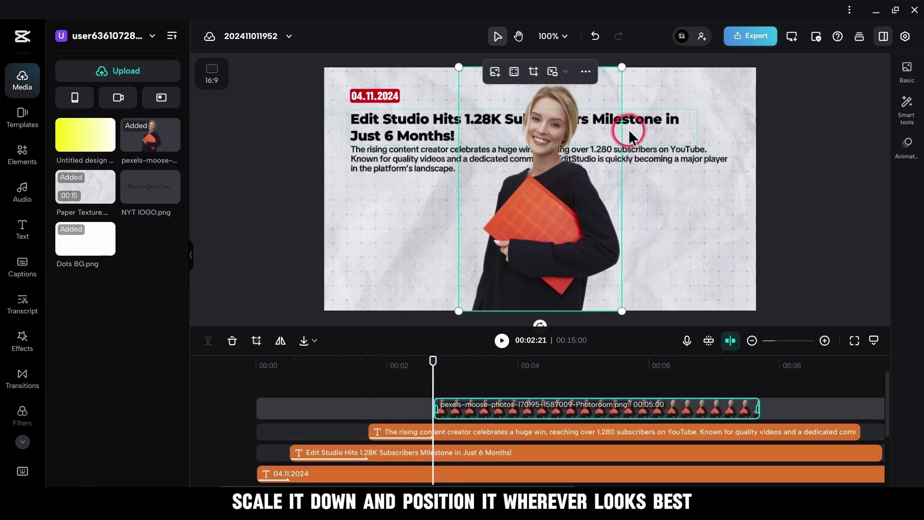
left_click_drag(565, 205, 582, 247)
left_click_drag(639, 109, 625, 161)
mouse_move(594, 192)
left_mouse_down()
mouse_move(609, 204)
mouse_move(580, 201)
left_mouse_up()
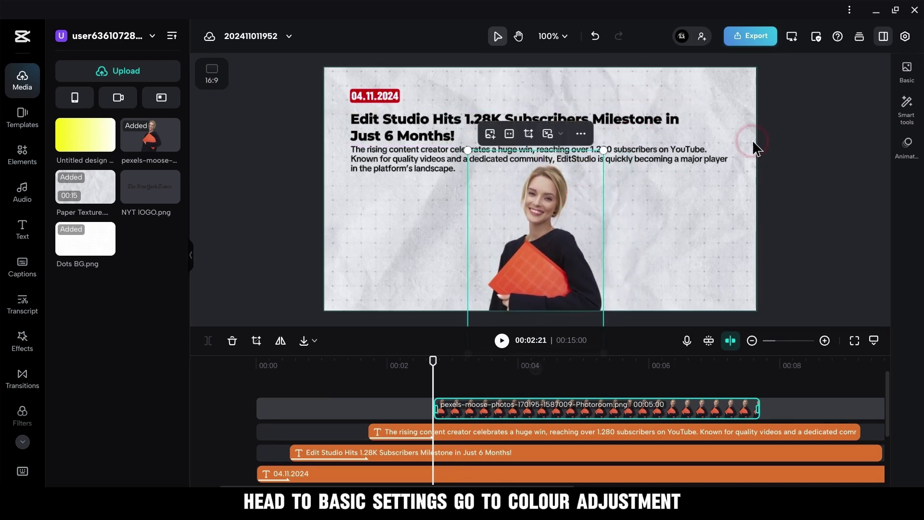
Reduce the woman photo's saturation to -50.
left_click(905, 69)
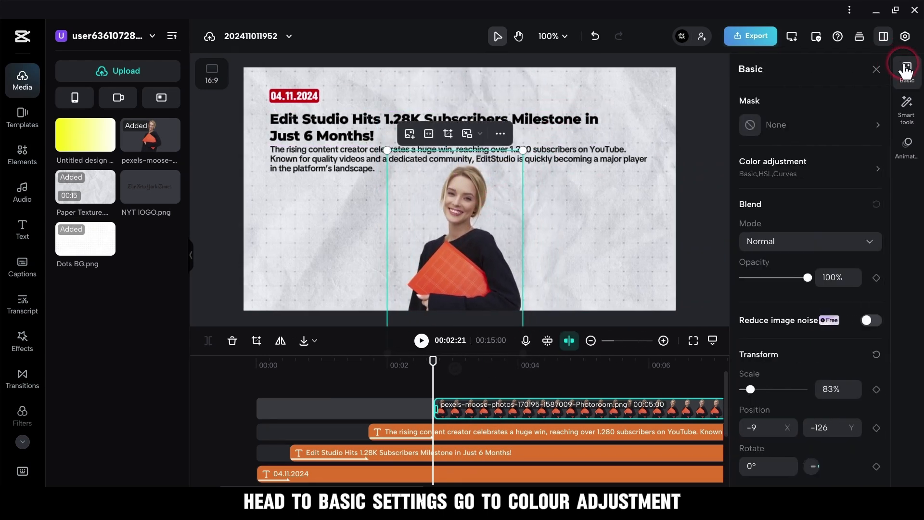
left_click(817, 169)
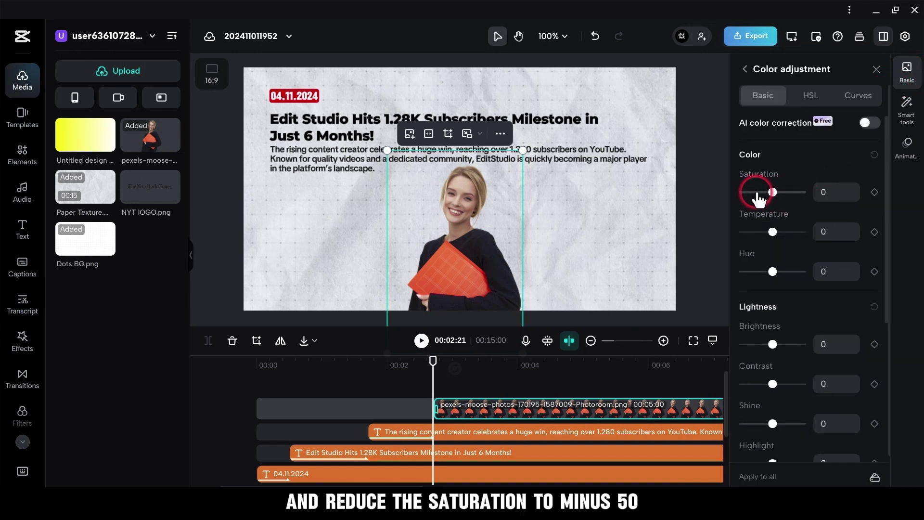
left_click_drag(757, 197, 732, 199)
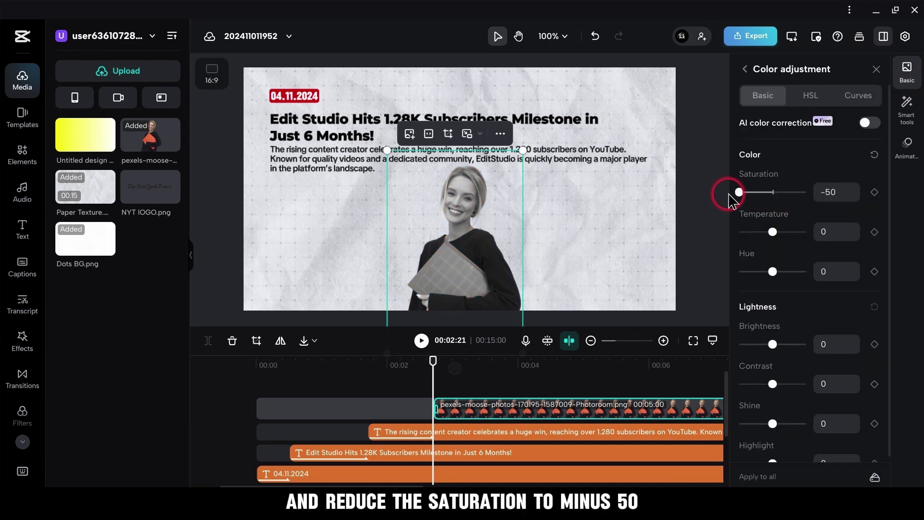
left_click(877, 70)
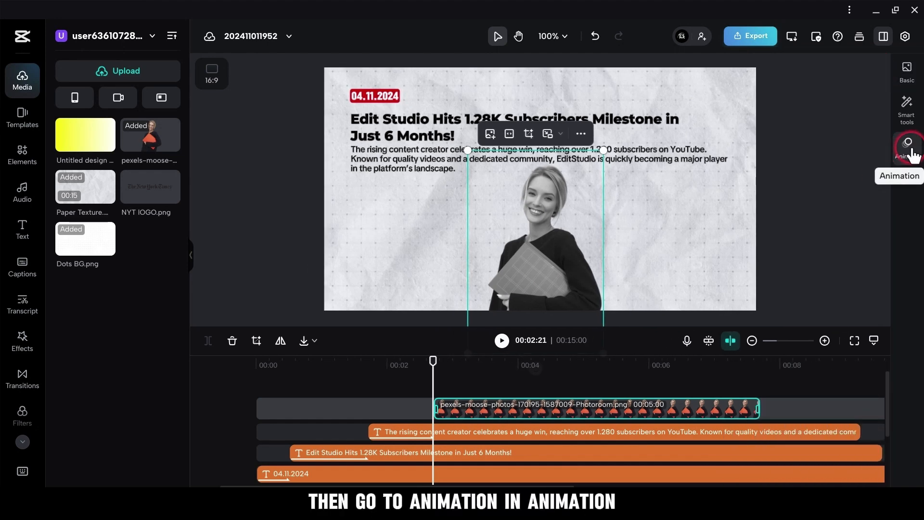
Give the woman photo the Slide Up entrance animation with a duration of 0.5 s.
left_click(908, 146)
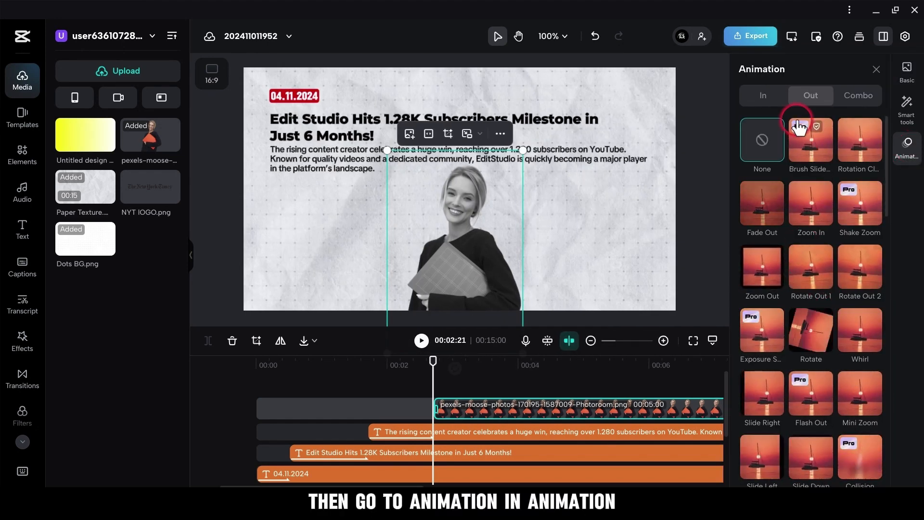
left_click(763, 96)
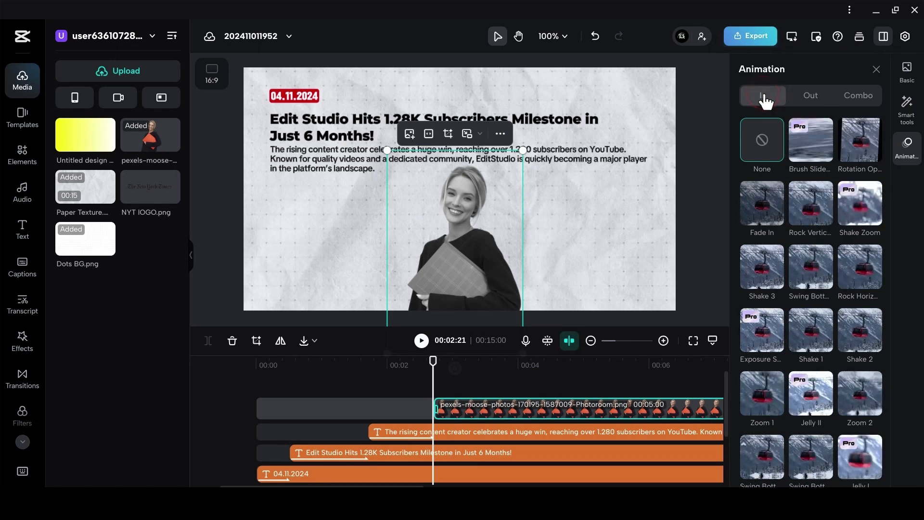
scroll(810, 206, "down", 4)
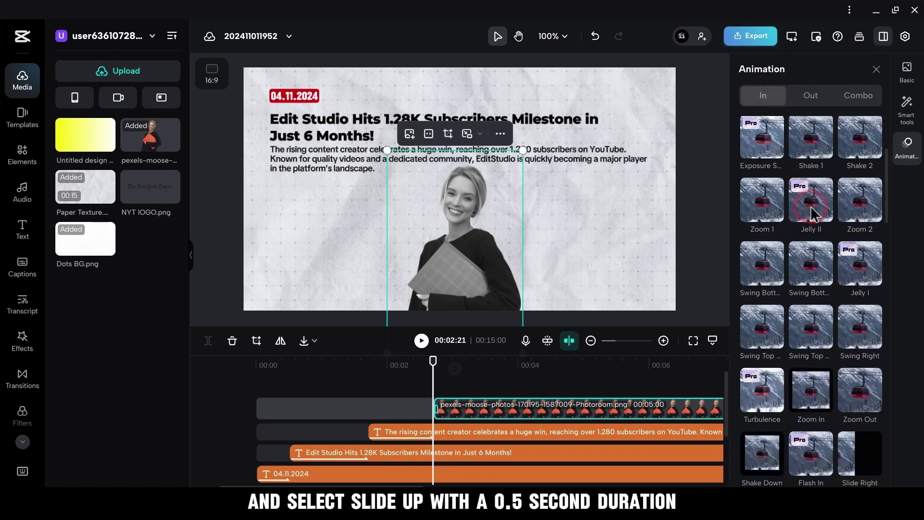
scroll(811, 206, "down", 5)
left_click(763, 354)
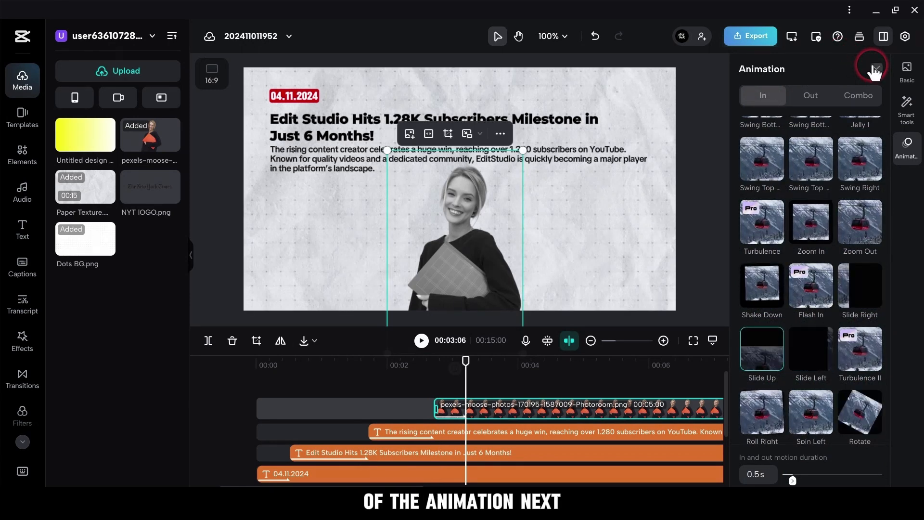
left_click(875, 70)
Add the New York Times logo image on a new track at 00:03:06, shrink it and place it just below the paragraph's left end.
left_click_drag(155, 186, 468, 390)
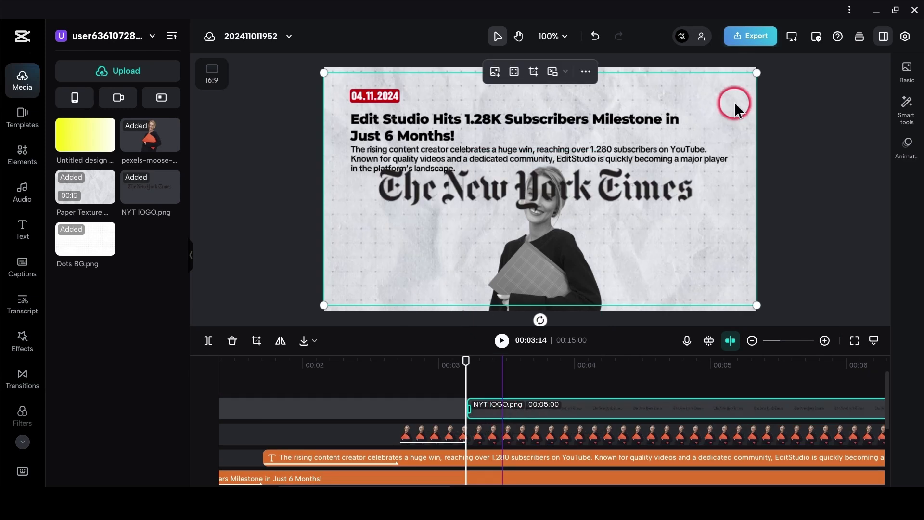
left_click_drag(755, 67, 488, 223)
left_click_drag(413, 262, 423, 188)
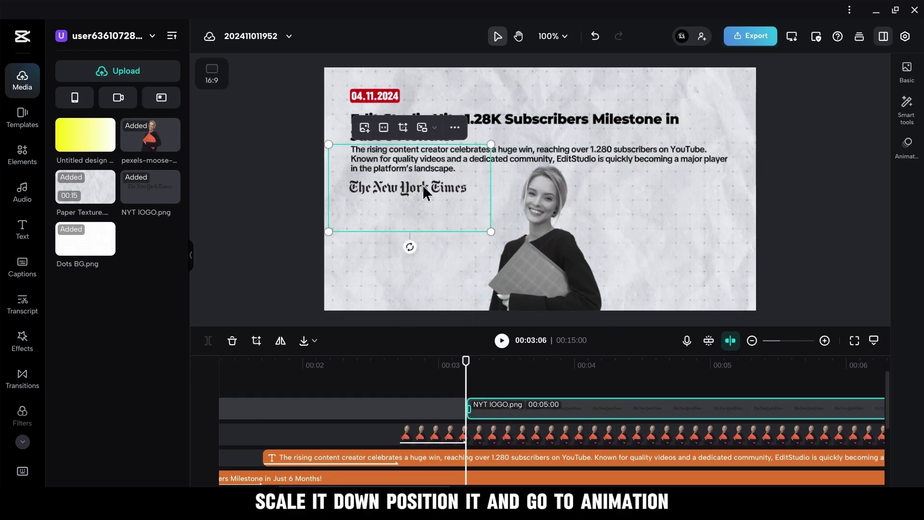